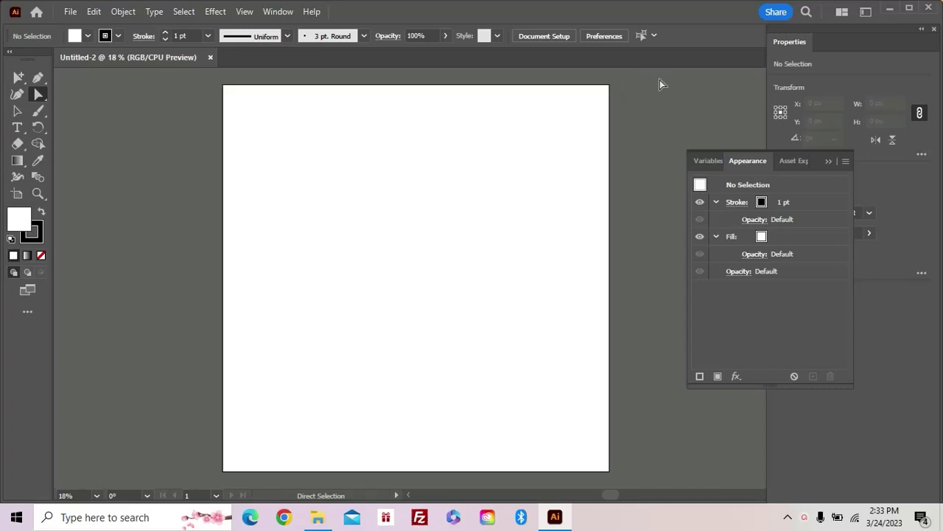
# Try the Automation and Essentials workspaces, then settle on the Layout workspace
pyautogui.click(279, 12)
pyautogui.moveTo(398, 71)
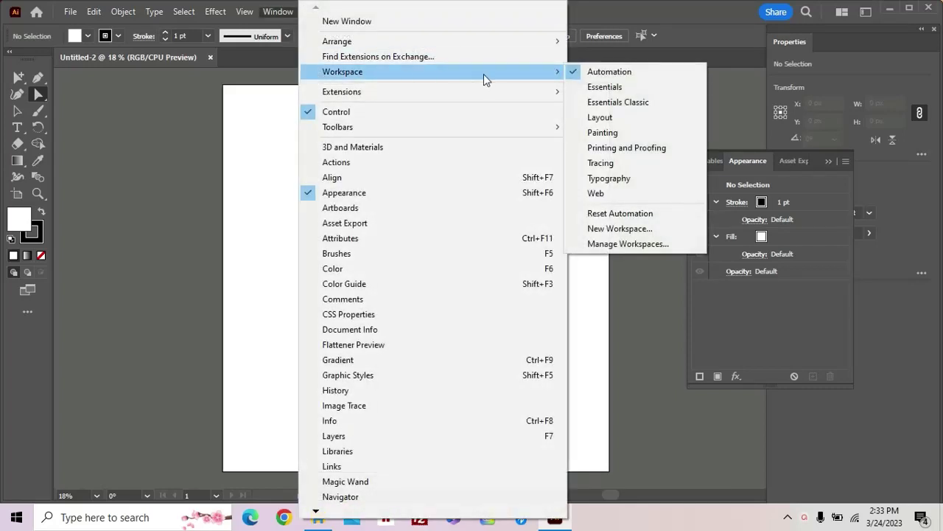
pyautogui.click(608, 72)
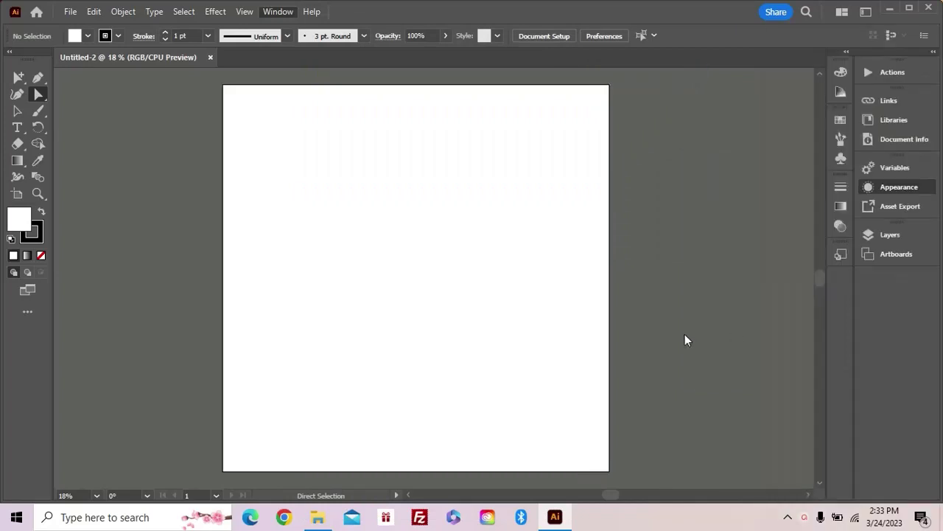
pyautogui.click(286, 15)
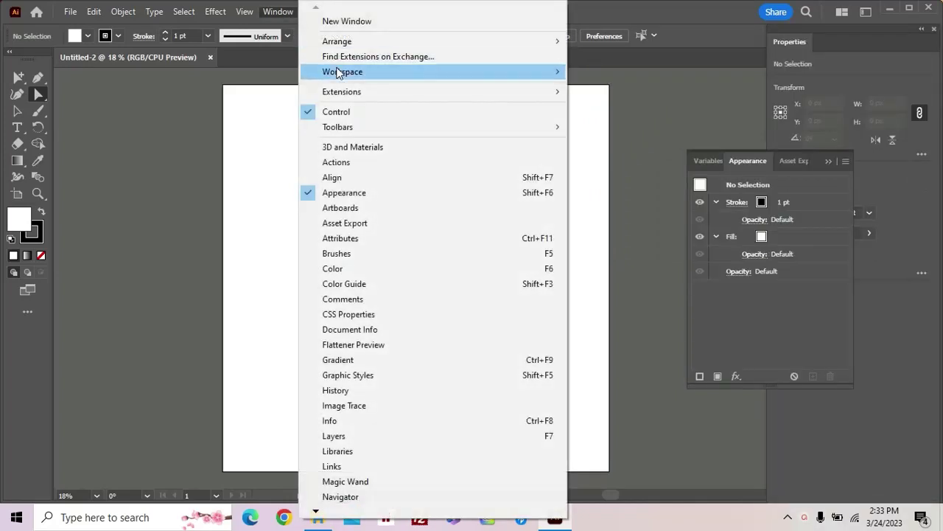
pyautogui.click(590, 88)
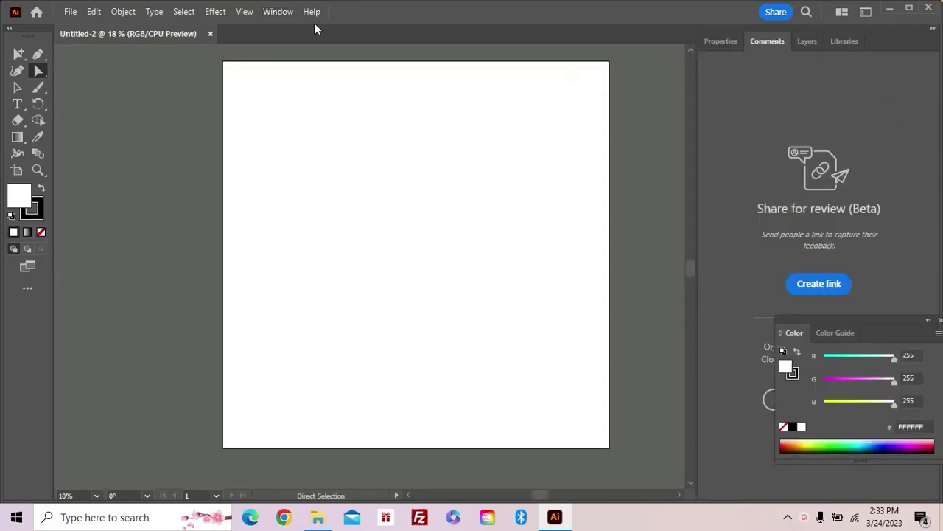
pyautogui.click(280, 13)
pyautogui.moveTo(344, 72)
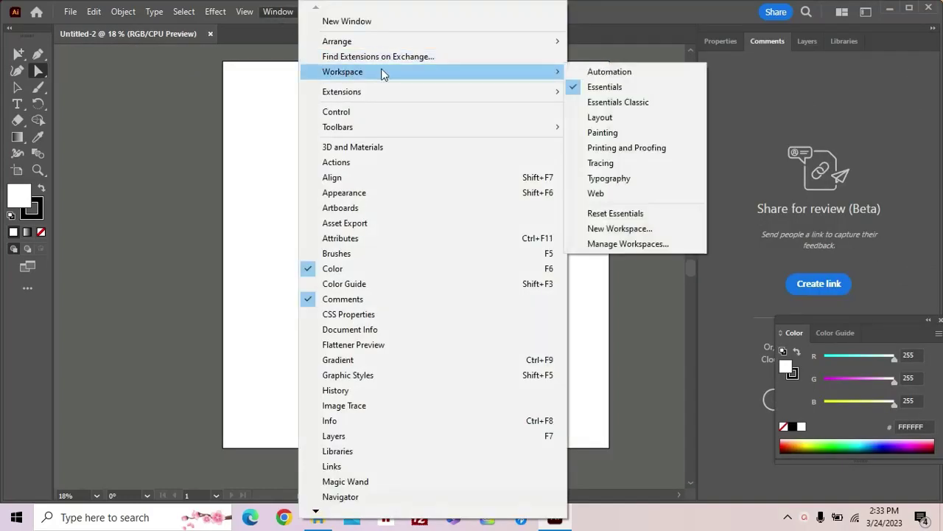
pyautogui.click(606, 115)
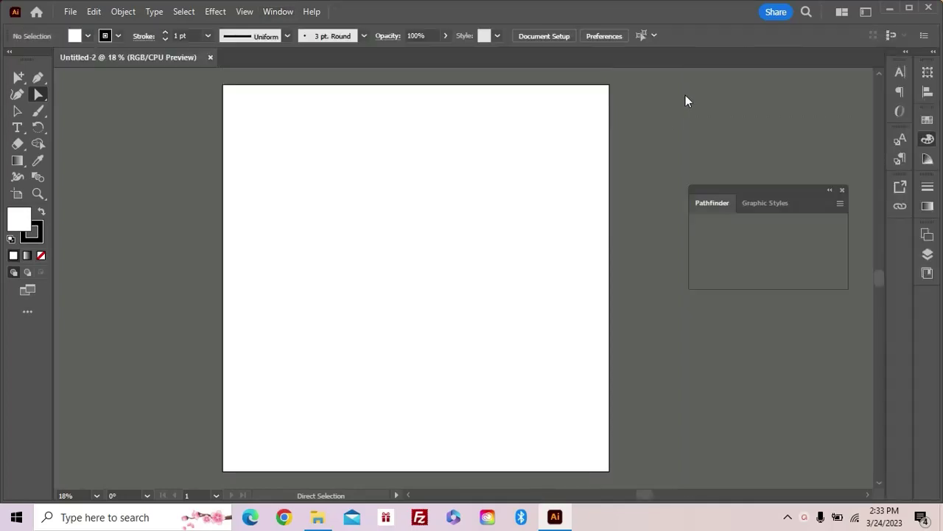
pyautogui.click(284, 14)
pyautogui.moveTo(342, 71)
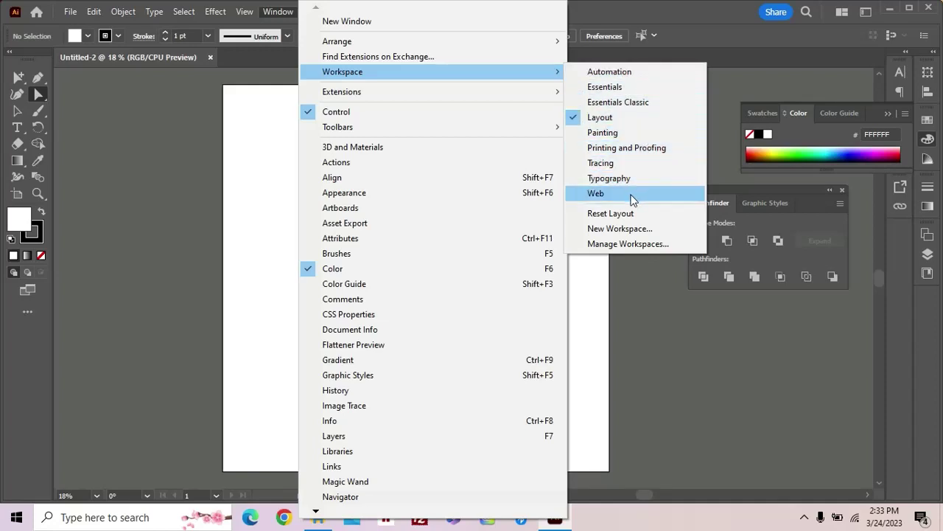
# Switch to Essentials Classic, clearing the floating Color and Pathfinder panels from the canvas
pyautogui.click(170, 143)
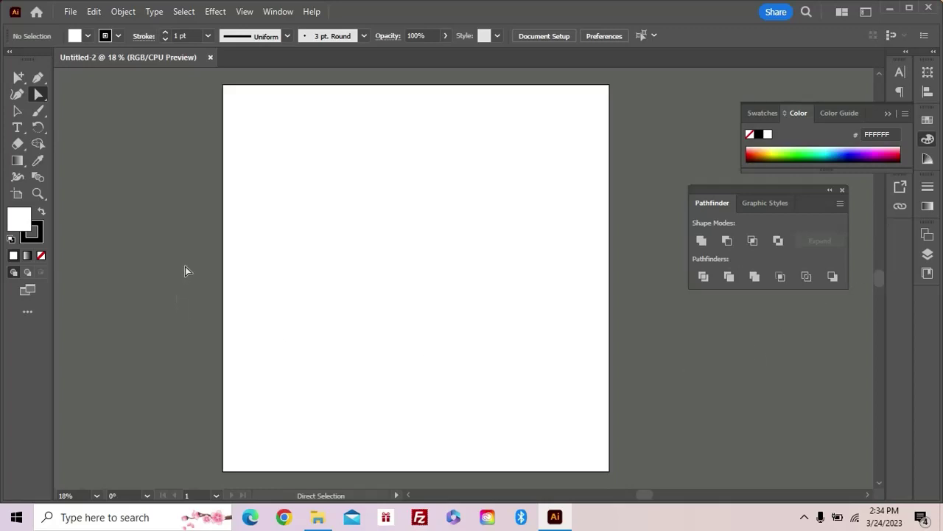
pyautogui.click(276, 17)
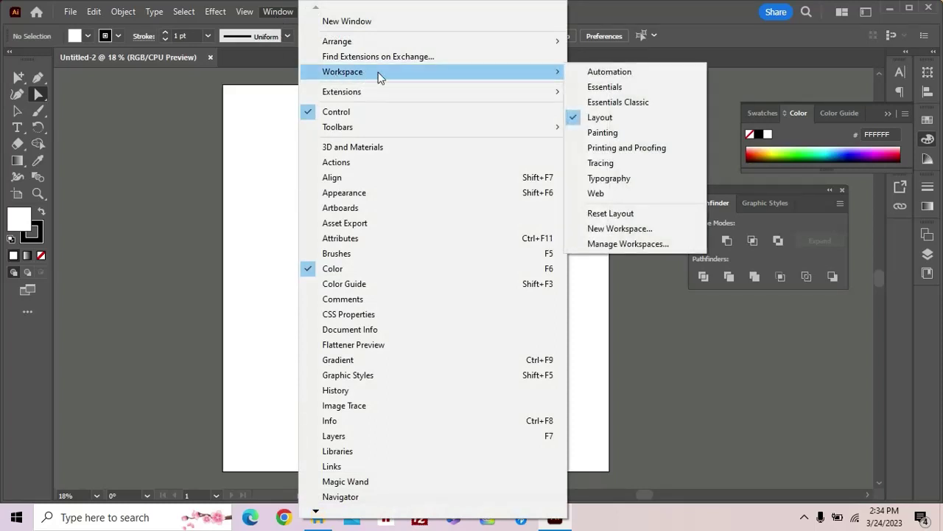
pyautogui.click(645, 102)
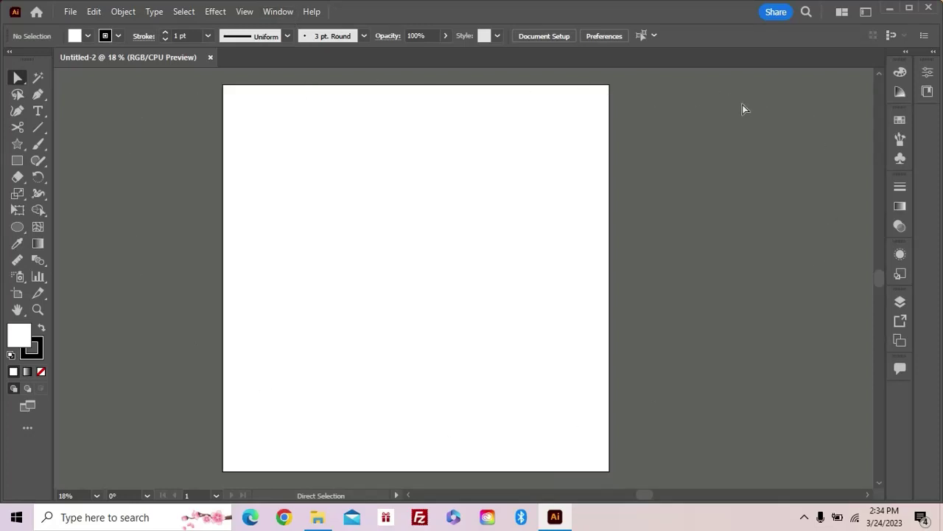
# Open the Align panel beside the artboard and add the Pathfinder panel
pyautogui.click(276, 13)
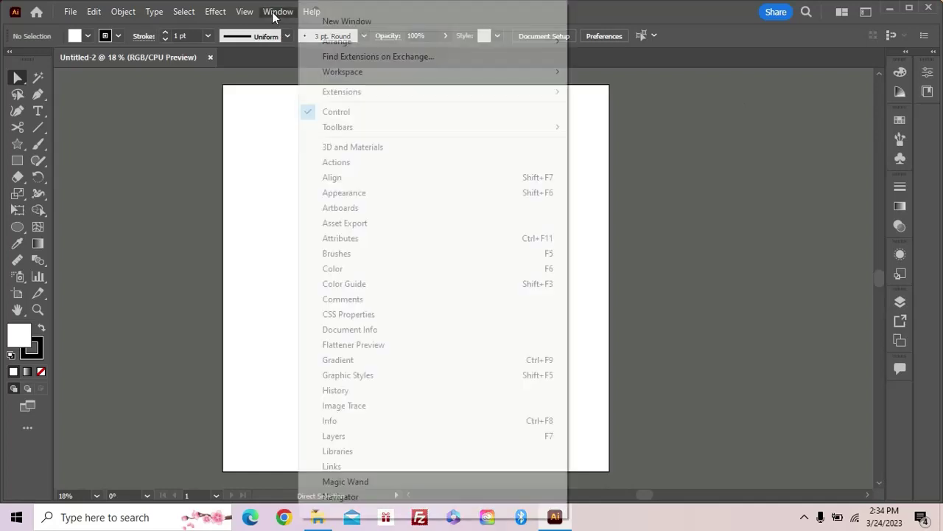
pyautogui.click(341, 177)
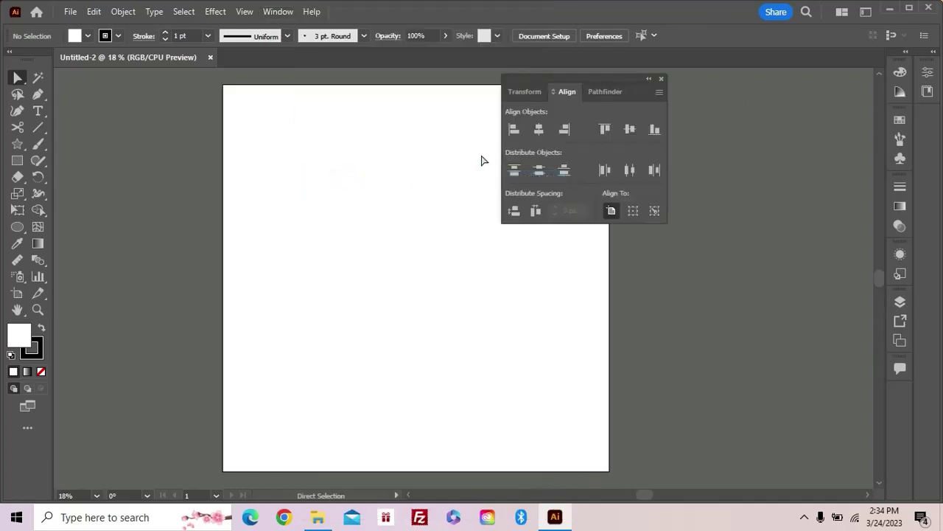
pyautogui.moveTo(576, 81); pyautogui.dragTo(641, 153)
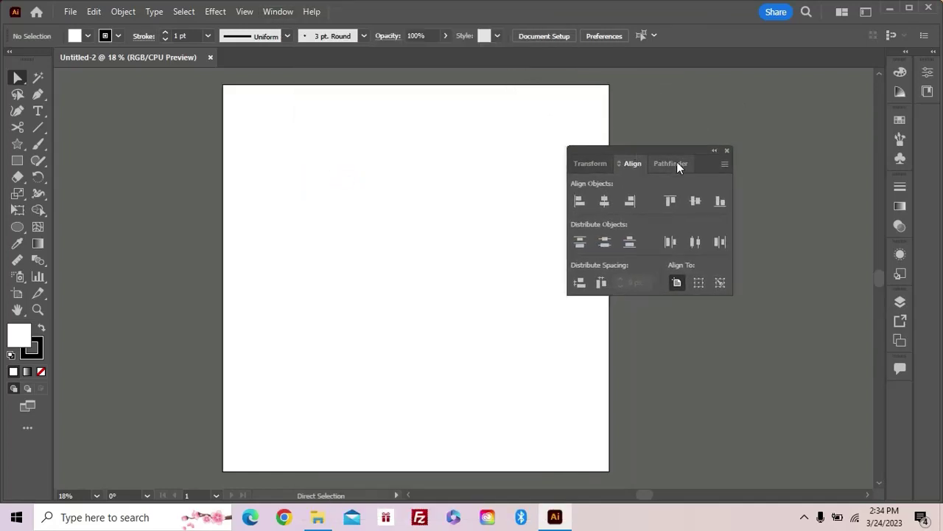
pyautogui.click(286, 14)
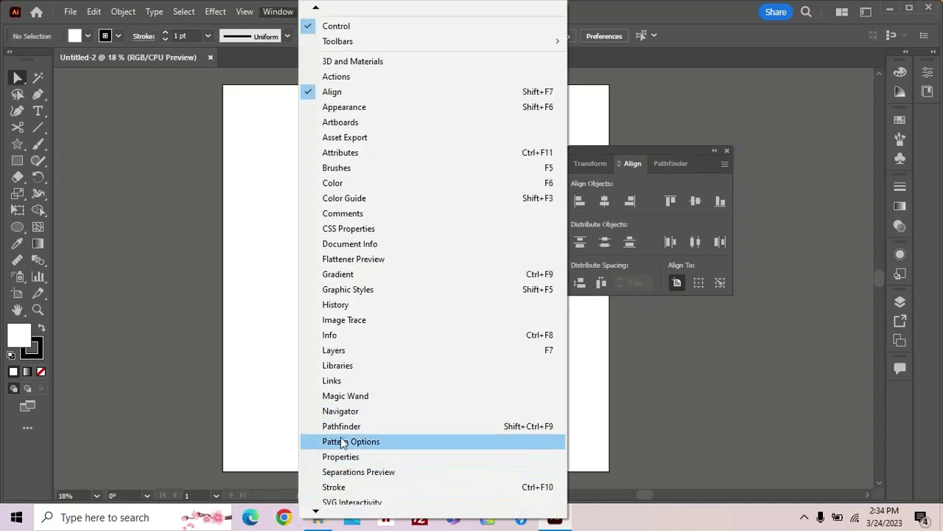
pyautogui.click(342, 427)
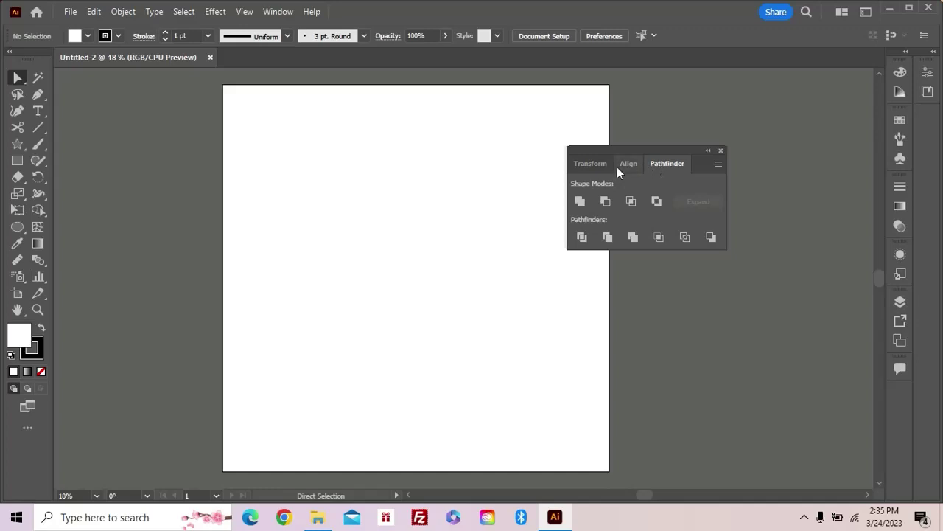
# Remove the Transform panel from the group and bring up the Swatches panel
pyautogui.click(598, 163)
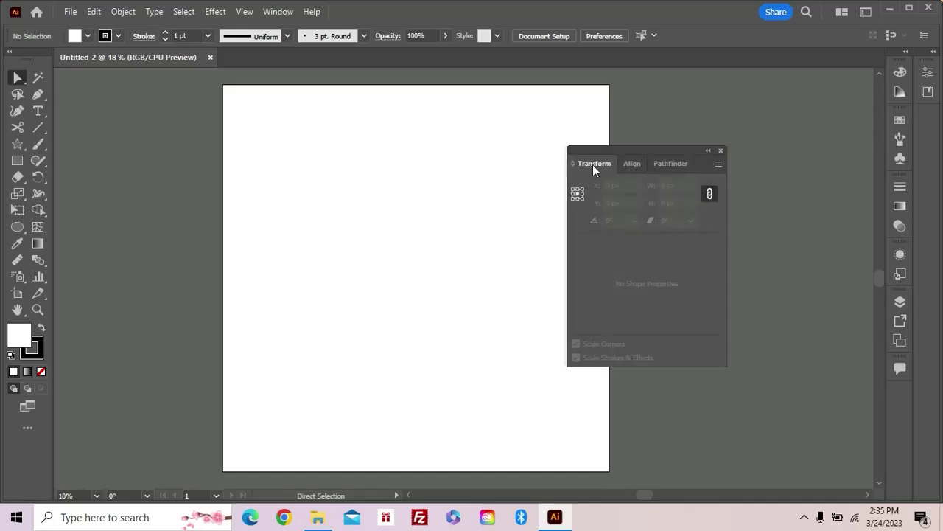
pyautogui.moveTo(581, 162); pyautogui.dragTo(489, 210)
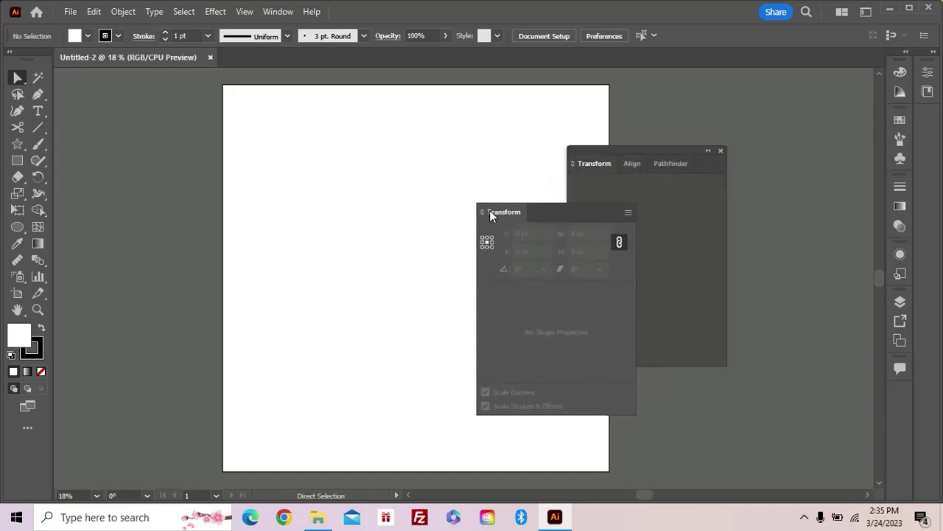
pyautogui.click(630, 199)
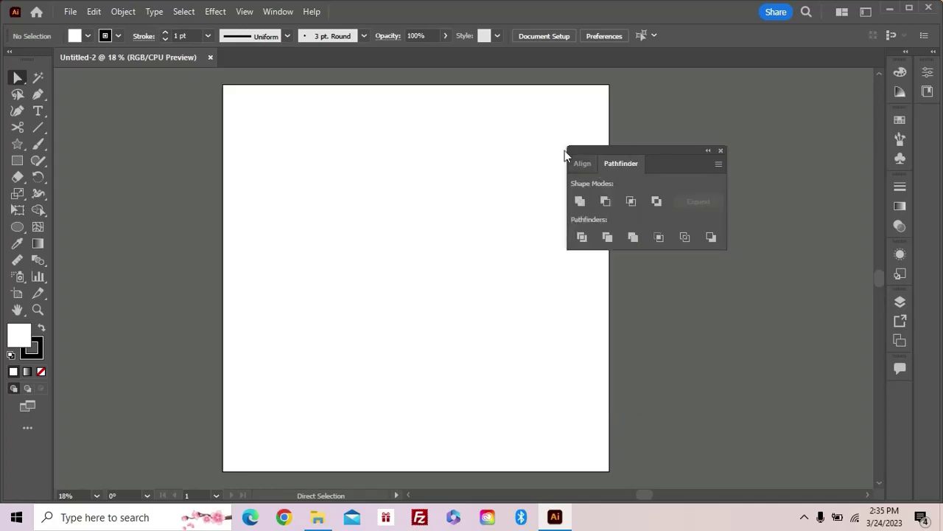
pyautogui.click(281, 12)
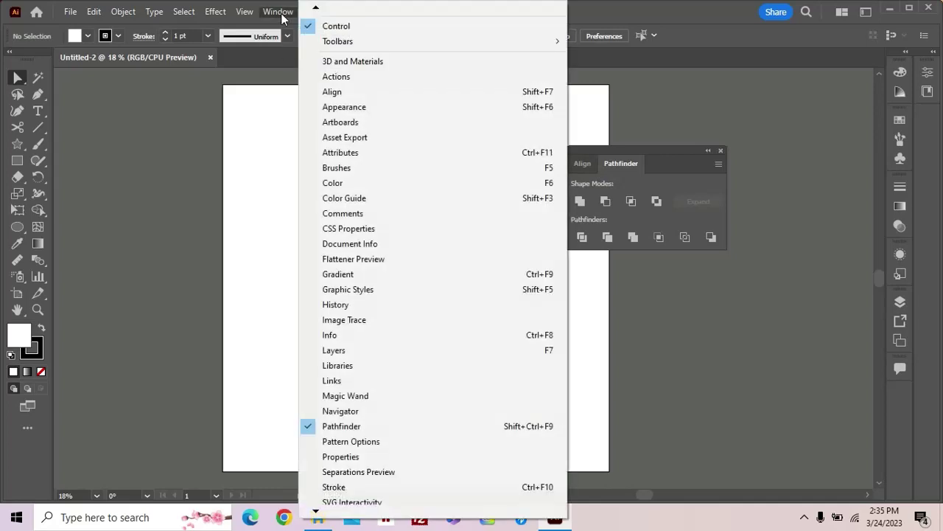
pyautogui.click(337, 417)
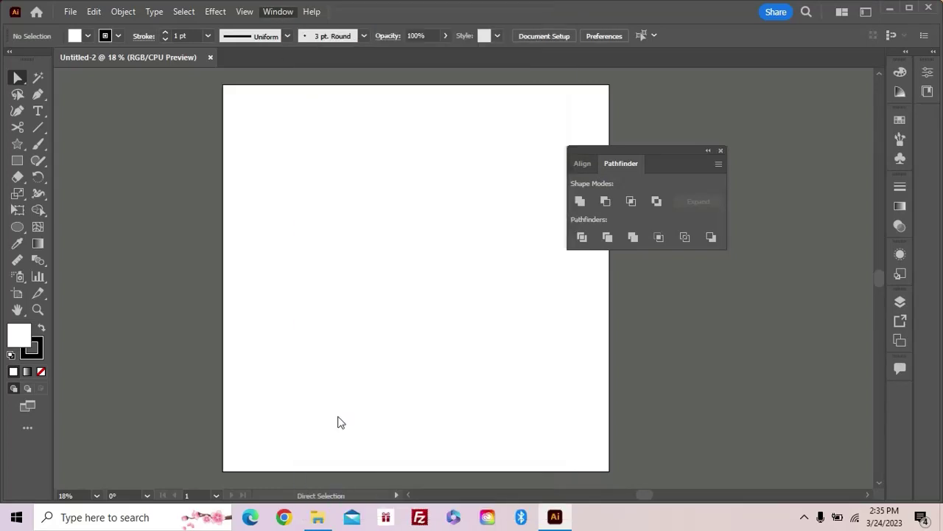
# Move Swatches into the Align/Pathfinder group and close the leftover Brushes and Symbols panel
pyautogui.moveTo(742, 112); pyautogui.dragTo(596, 191)
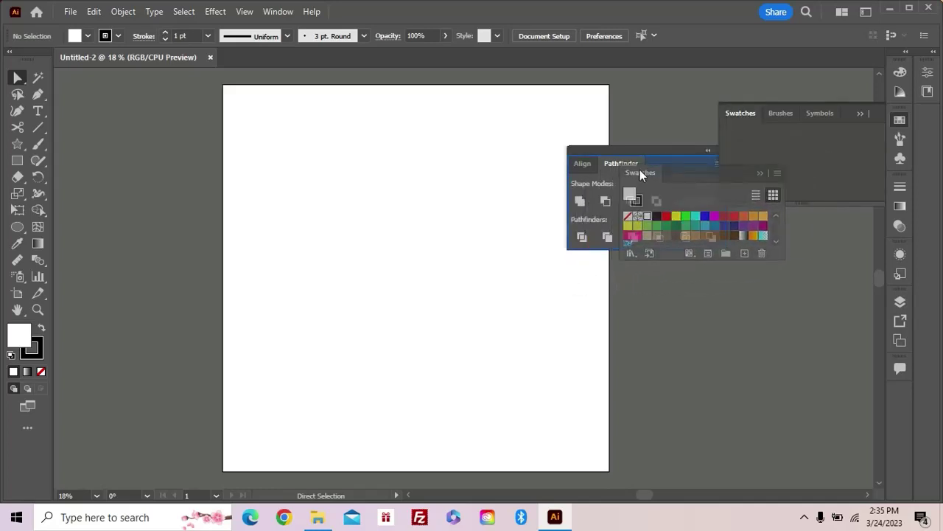
pyautogui.moveTo(597, 191)
pyautogui.mouseDown()
pyautogui.moveTo(647, 163)
pyautogui.moveTo(594, 182)
pyautogui.moveTo(731, 126)
pyautogui.mouseUp()
pyautogui.click(878, 106)
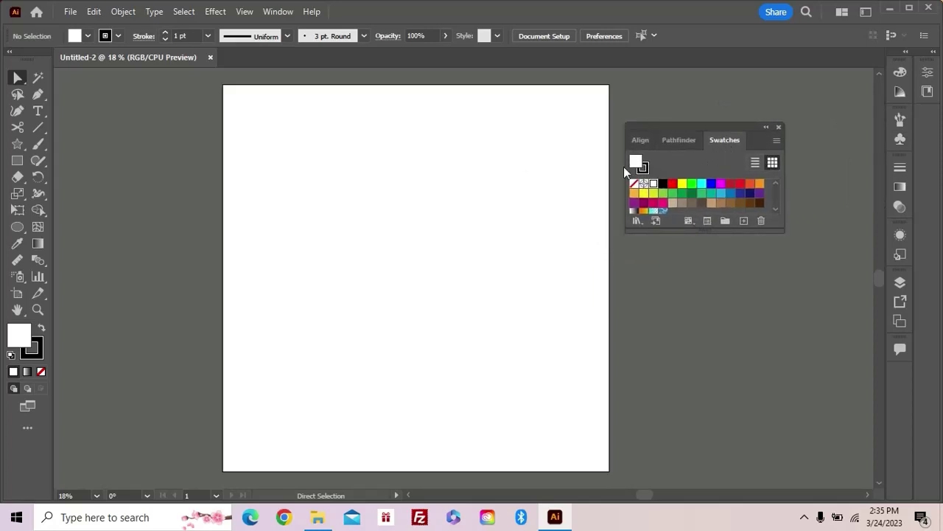
# Dock the Stroke panel into the group, collapse Gradient, and place the group at the artboard's top right
pyautogui.click(274, 12)
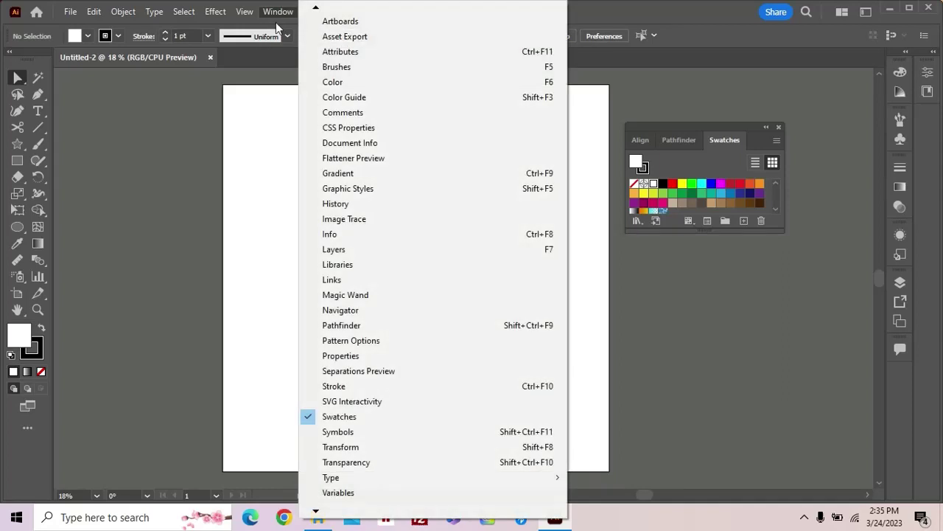
pyautogui.click(334, 387)
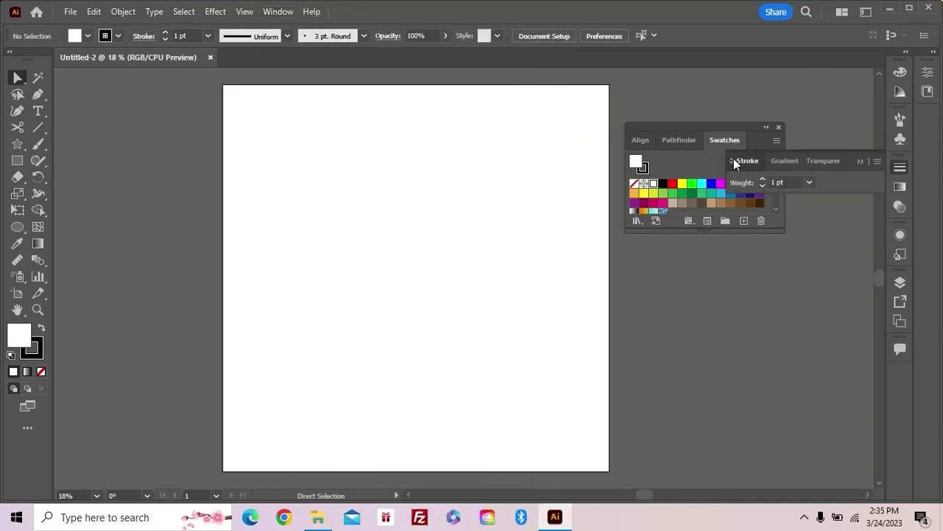
pyautogui.moveTo(733, 161)
pyautogui.mouseDown()
pyautogui.moveTo(655, 141)
pyautogui.moveTo(573, 181)
pyautogui.mouseUp()
pyautogui.click(590, 193)
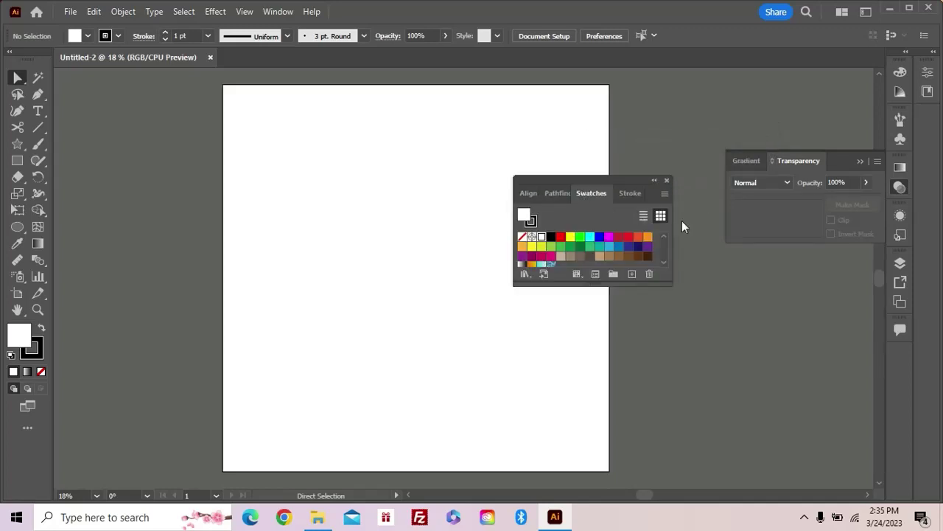
pyautogui.click(530, 194)
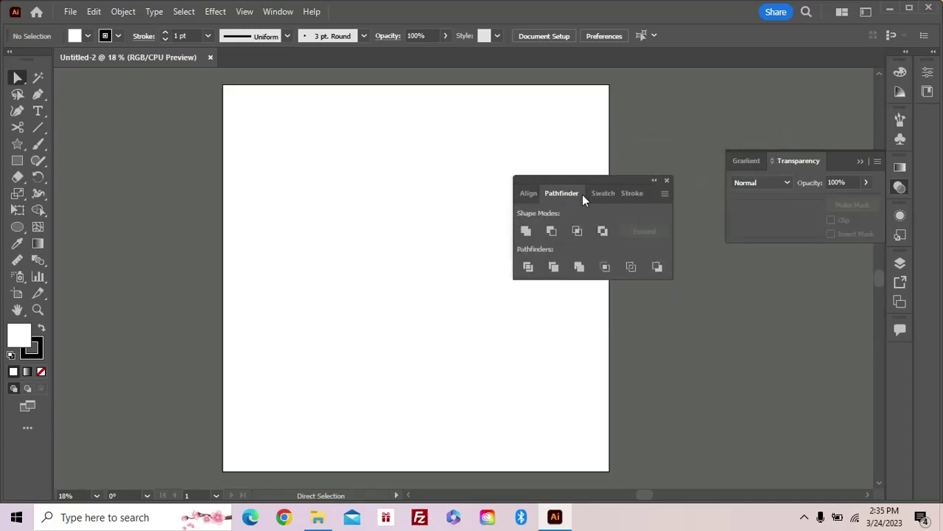
pyautogui.click(590, 194)
pyautogui.click(627, 192)
pyautogui.click(589, 194)
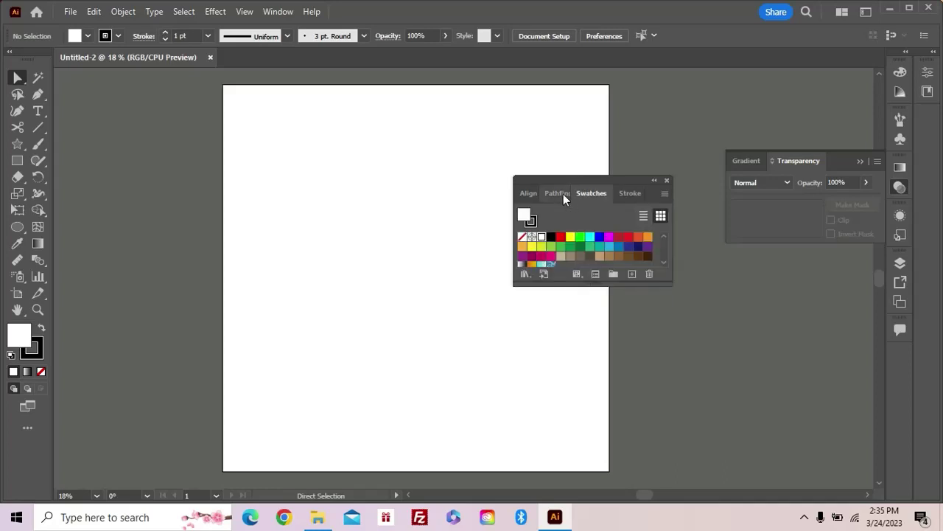
pyautogui.click(545, 192)
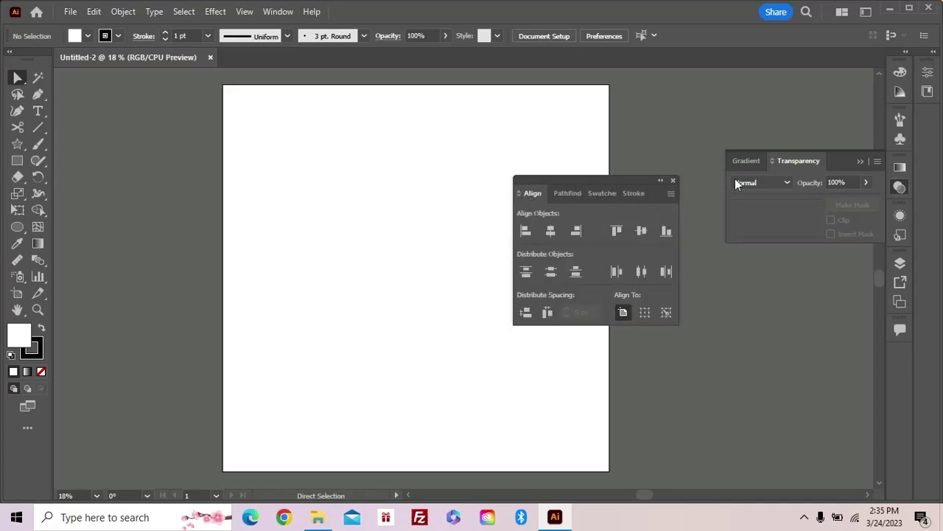
pyautogui.click(830, 163)
pyautogui.moveTo(630, 179); pyautogui.dragTo(800, 93)
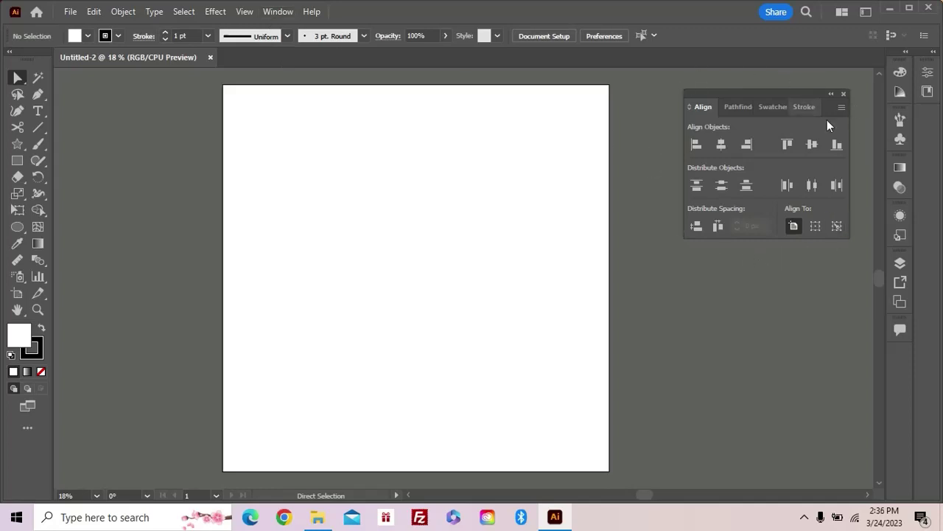
# Bring up the Window menu's workspace options again after dismissing them once
pyautogui.click(278, 12)
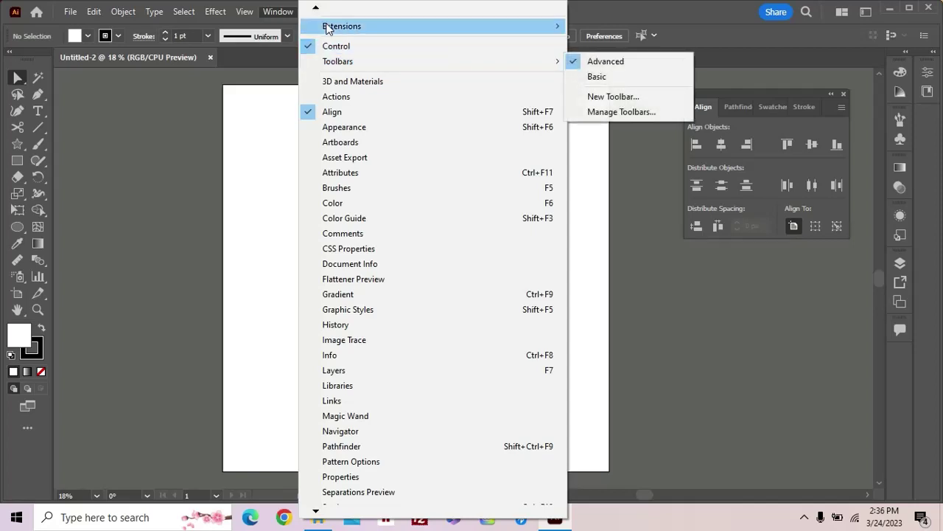
pyautogui.moveTo(342, 52)
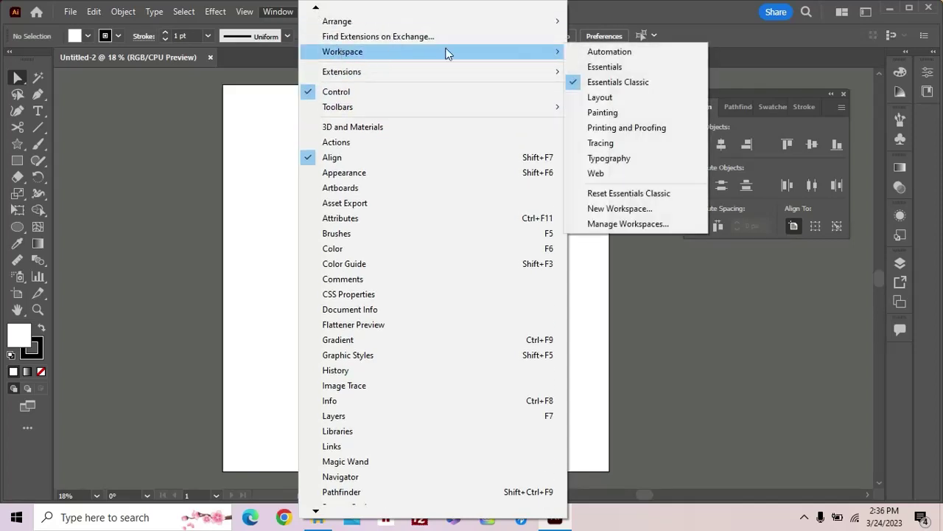
pyautogui.click(182, 59)
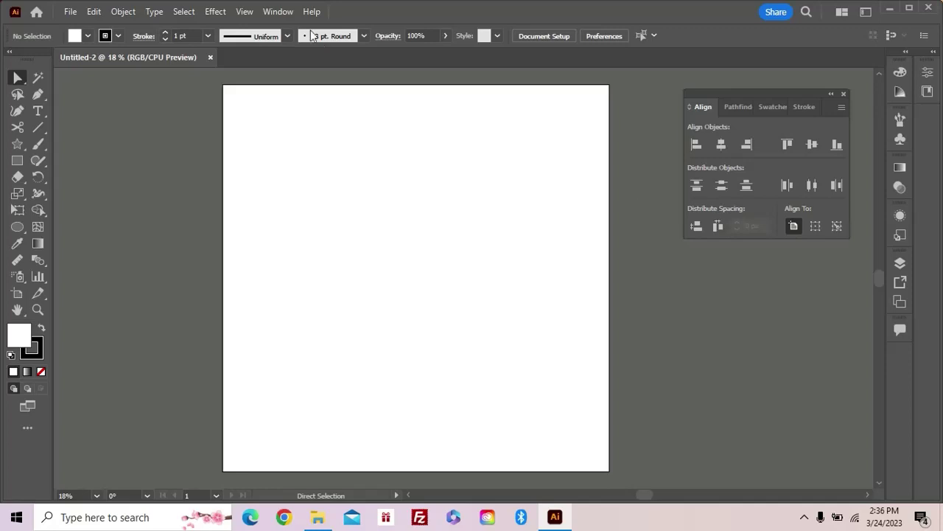
pyautogui.click(278, 12)
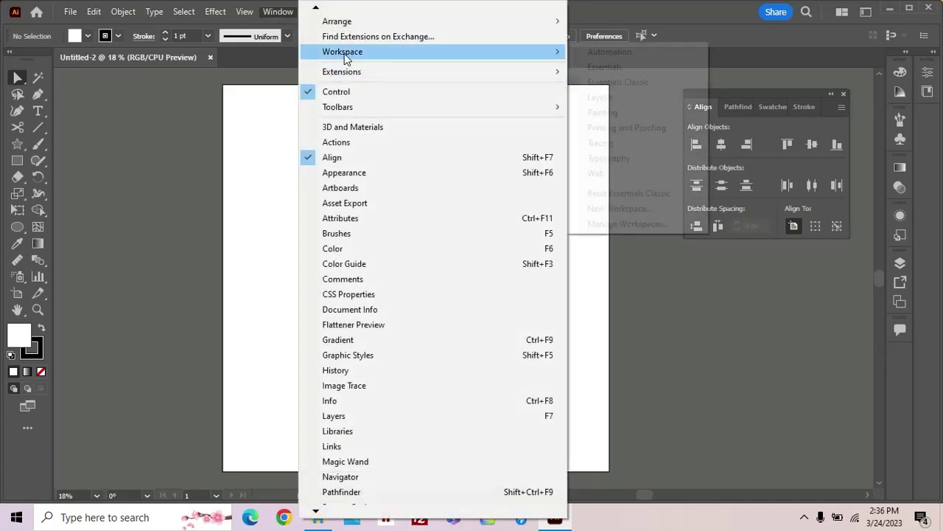
pyautogui.moveTo(343, 52)
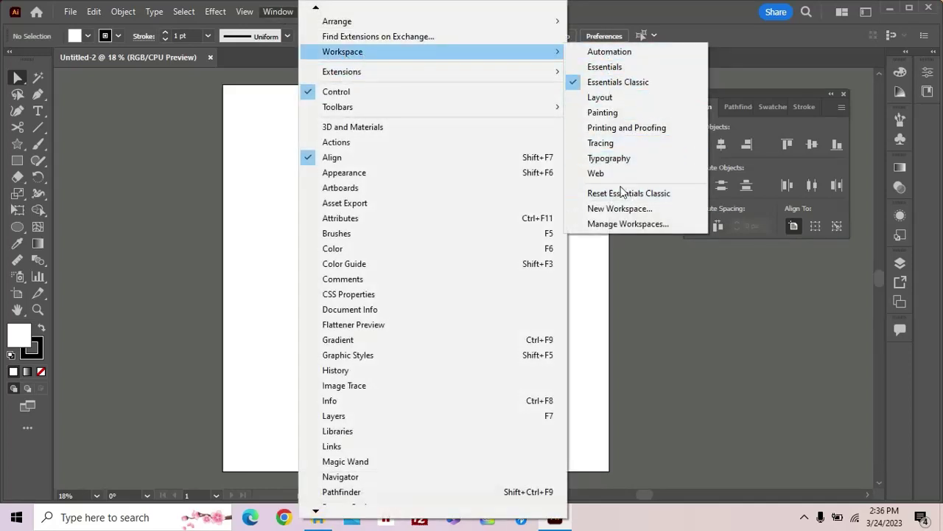
# Save the current layout as a new workspace named ILUSTRASI followed by the author's name
pyautogui.click(624, 208)
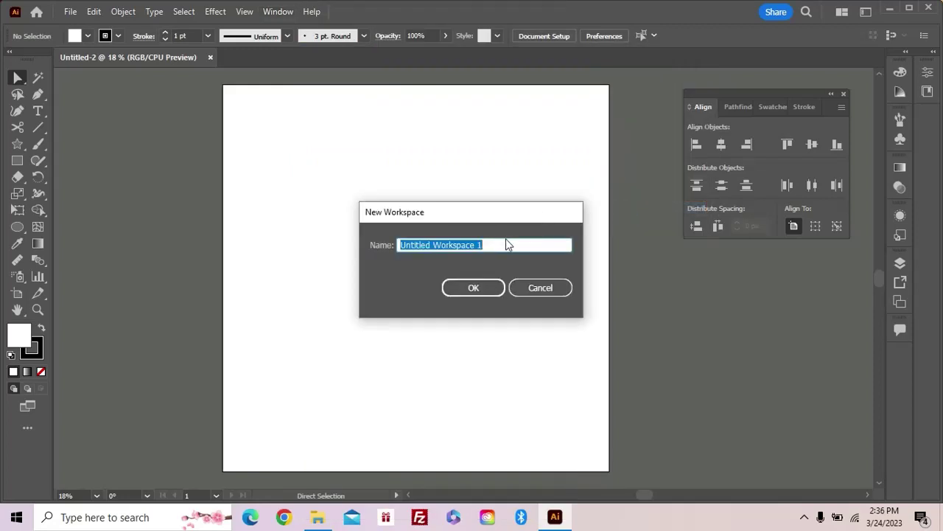
pyautogui.write('ILUSTRA')
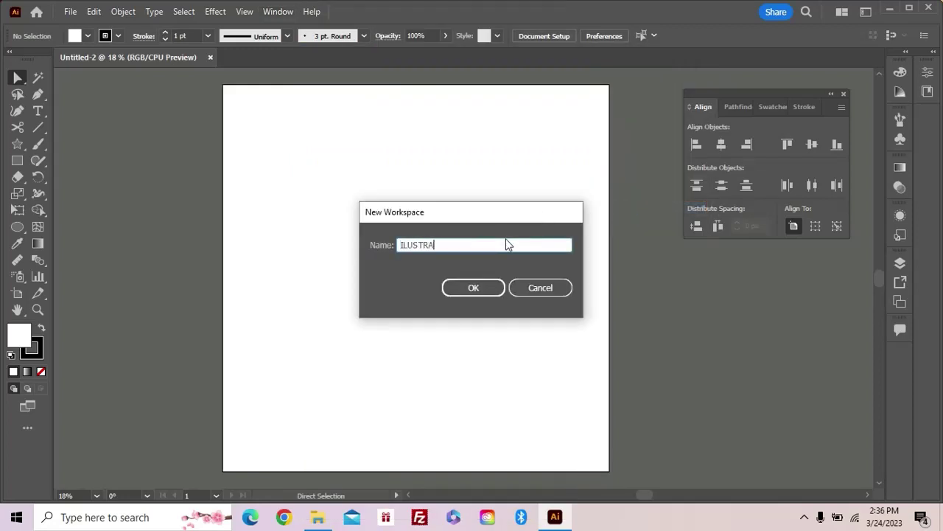
pyautogui.write('SI ERWIN')
pyautogui.click(477, 293)
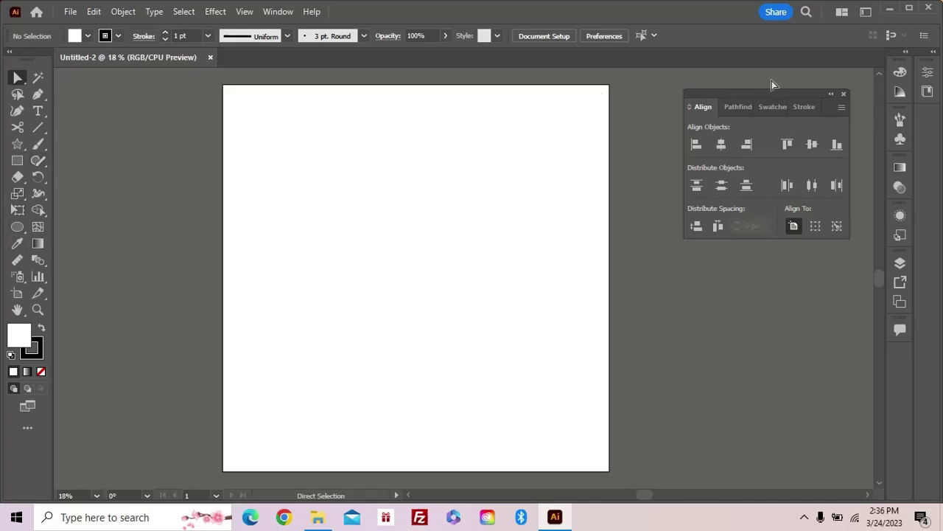
# Switch to the Automation workspace, then back to the saved custom workspace
pyautogui.click(277, 12)
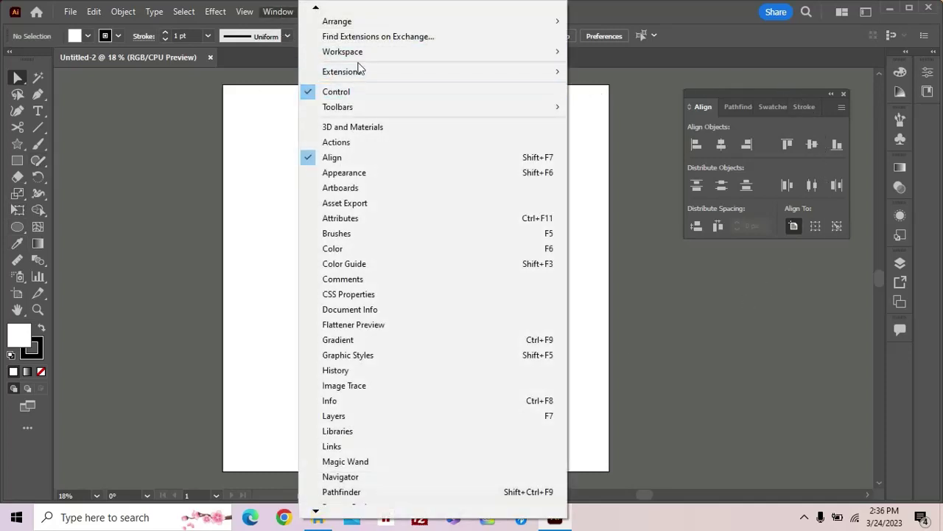
pyautogui.moveTo(343, 52)
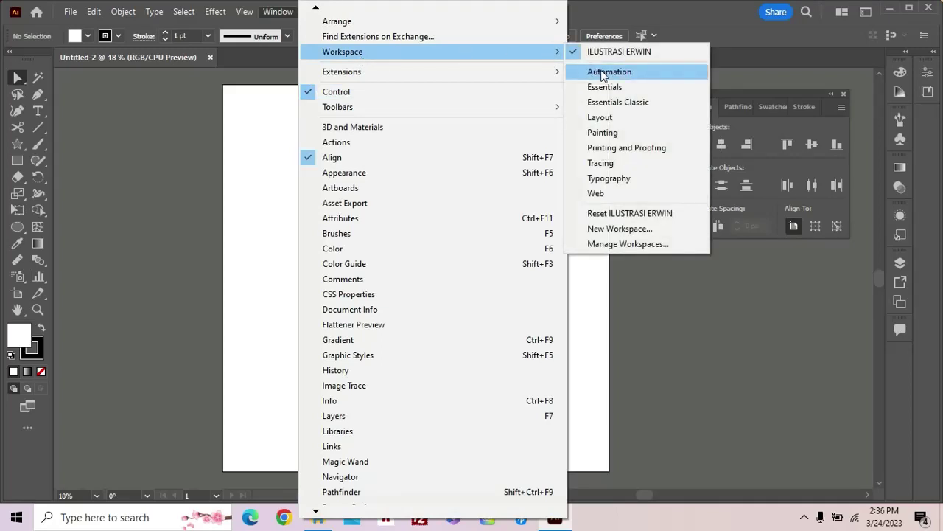
pyautogui.click(713, 97)
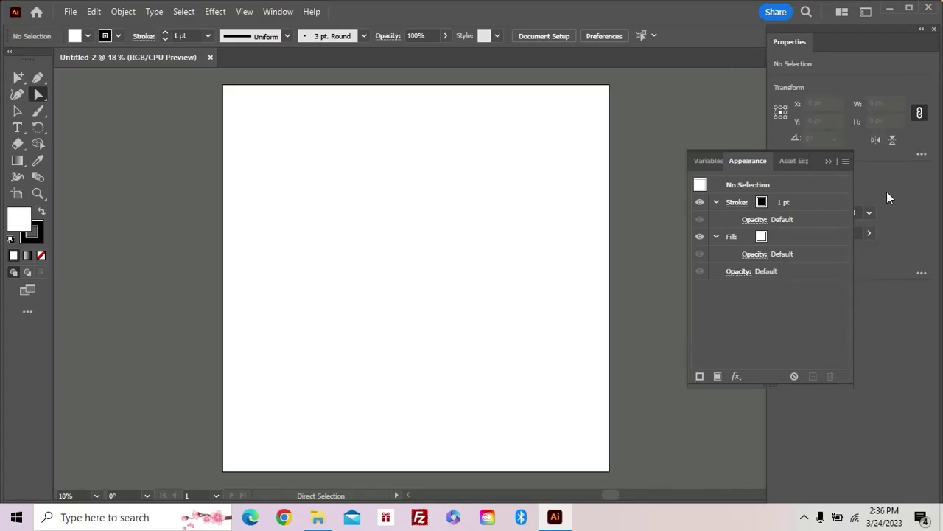
pyautogui.click(277, 12)
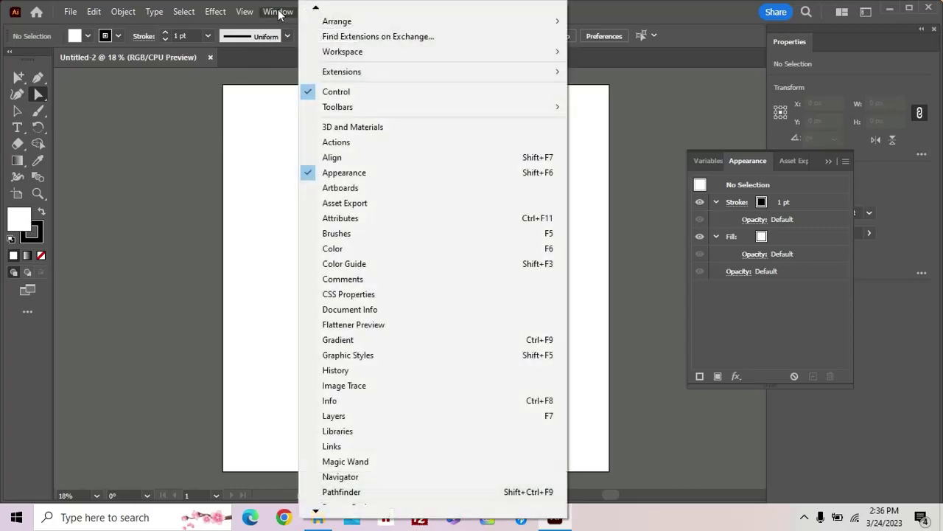
pyautogui.moveTo(342, 52)
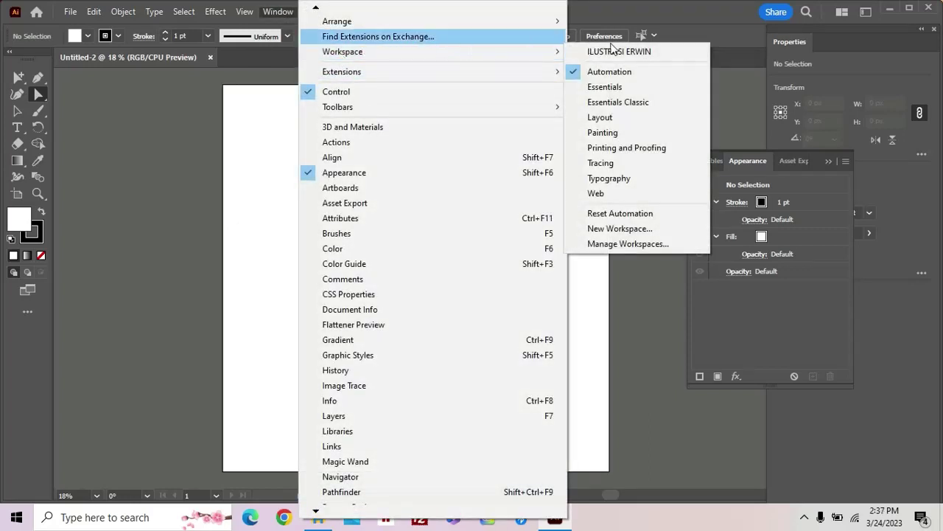
pyautogui.click(635, 50)
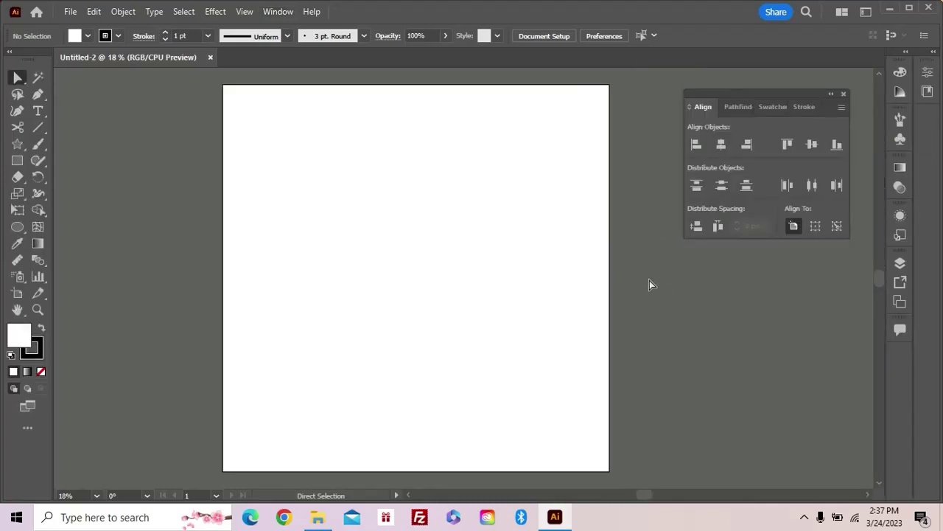
# Reselect the custom workspace and nudge the panel group slightly left
pyautogui.click(286, 16)
pyautogui.moveTo(343, 51)
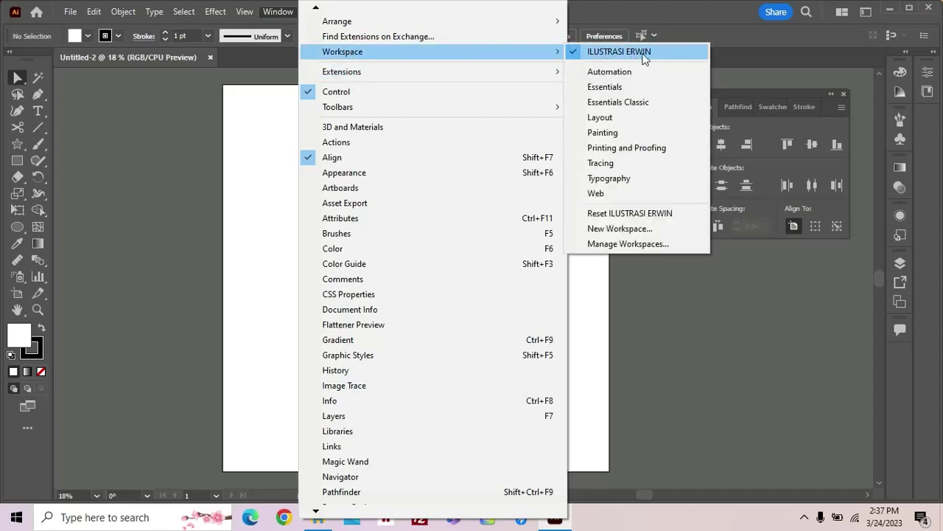
pyautogui.click(739, 92)
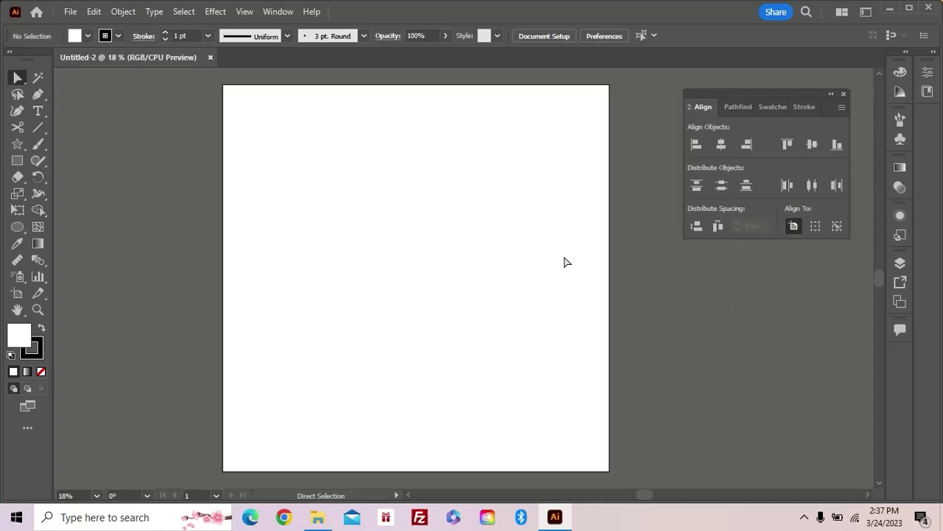
pyautogui.moveTo(730, 93); pyautogui.dragTo(710, 98)
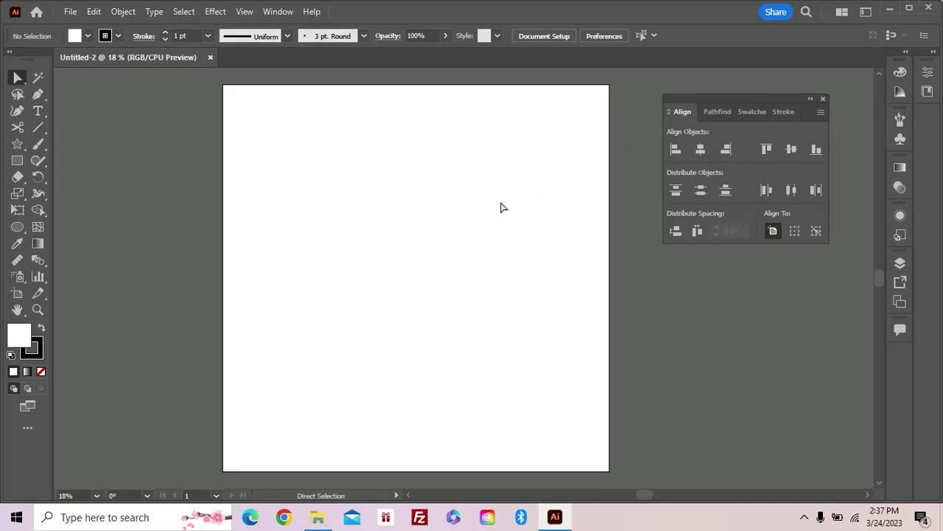